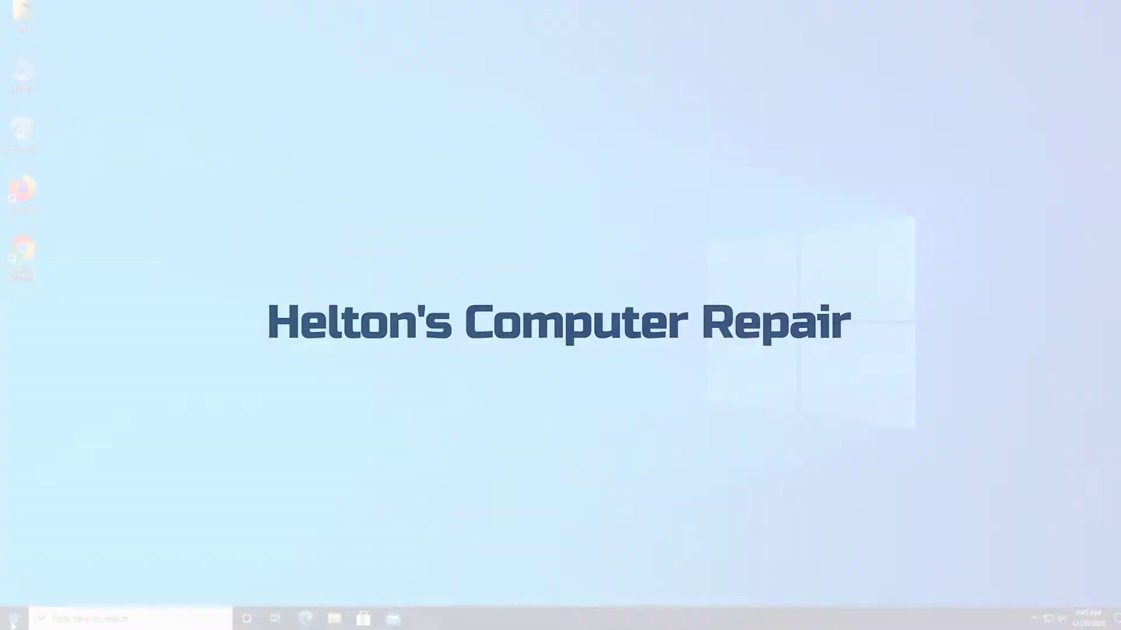
Search the Start menu for 'note'.
click(13, 622)
click(77, 614)
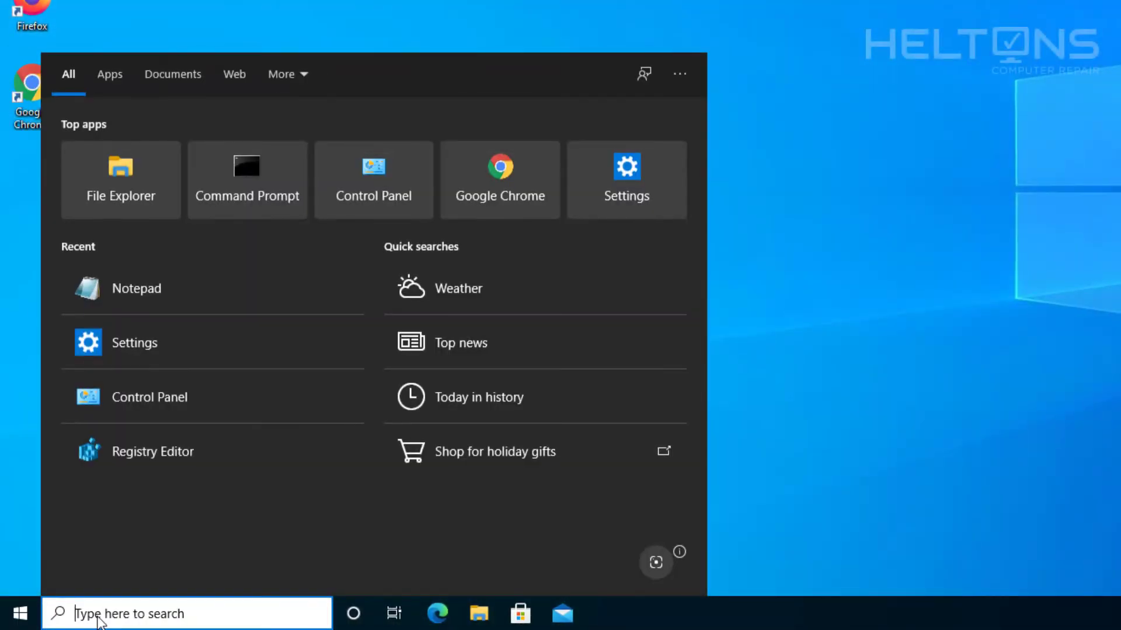
text(note)
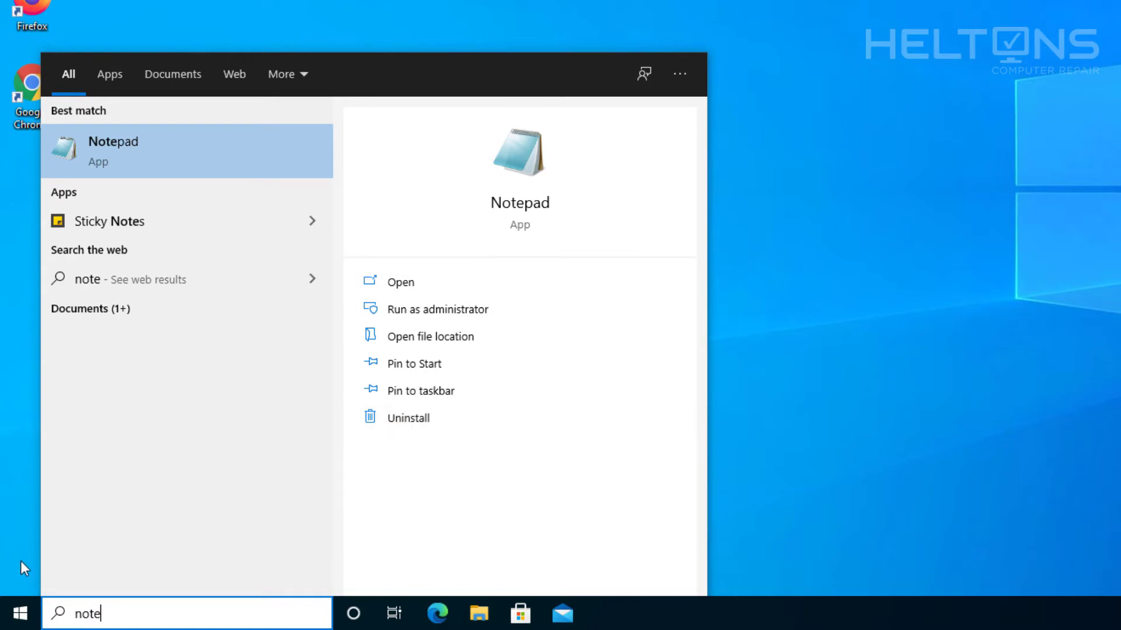
Open Windows Settings from Start and go to the Apps category.
click(20, 624)
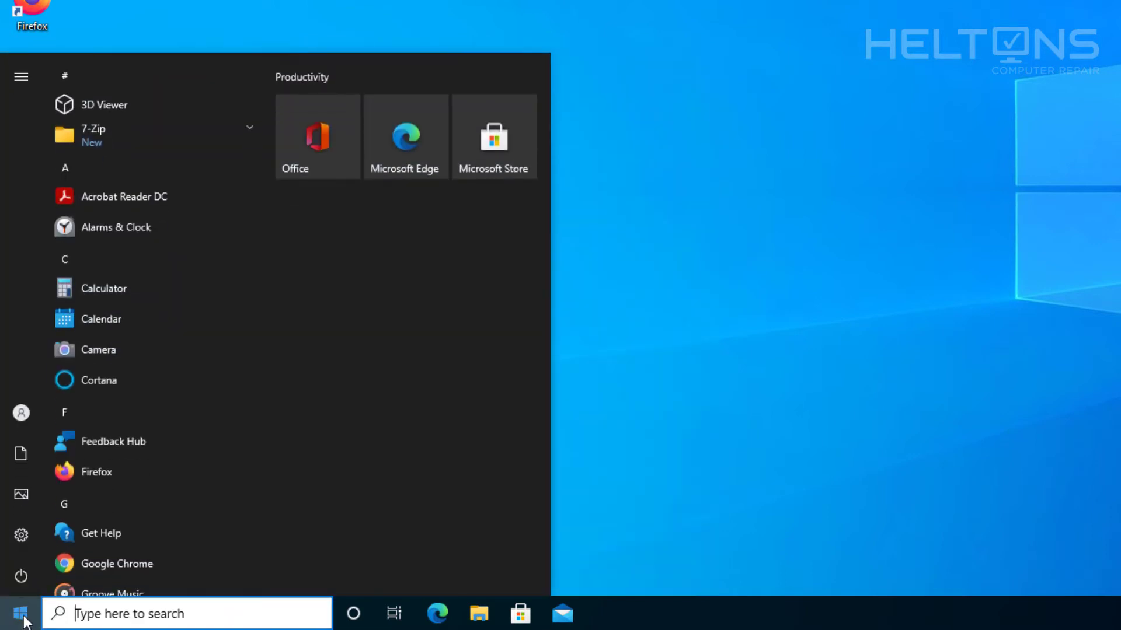
click(27, 536)
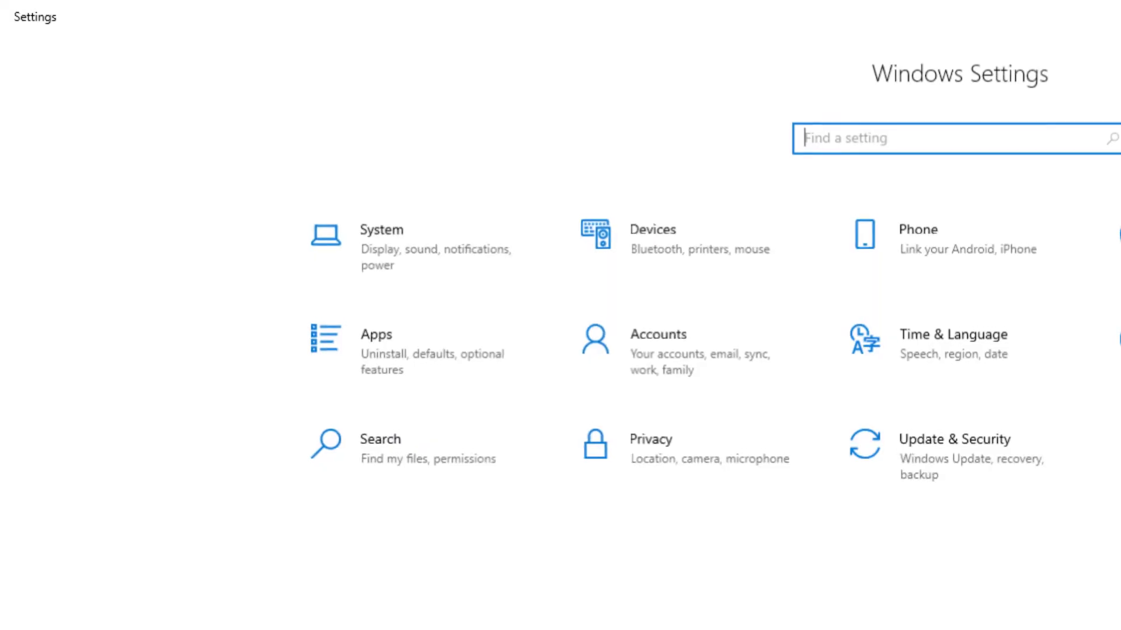
click(367, 355)
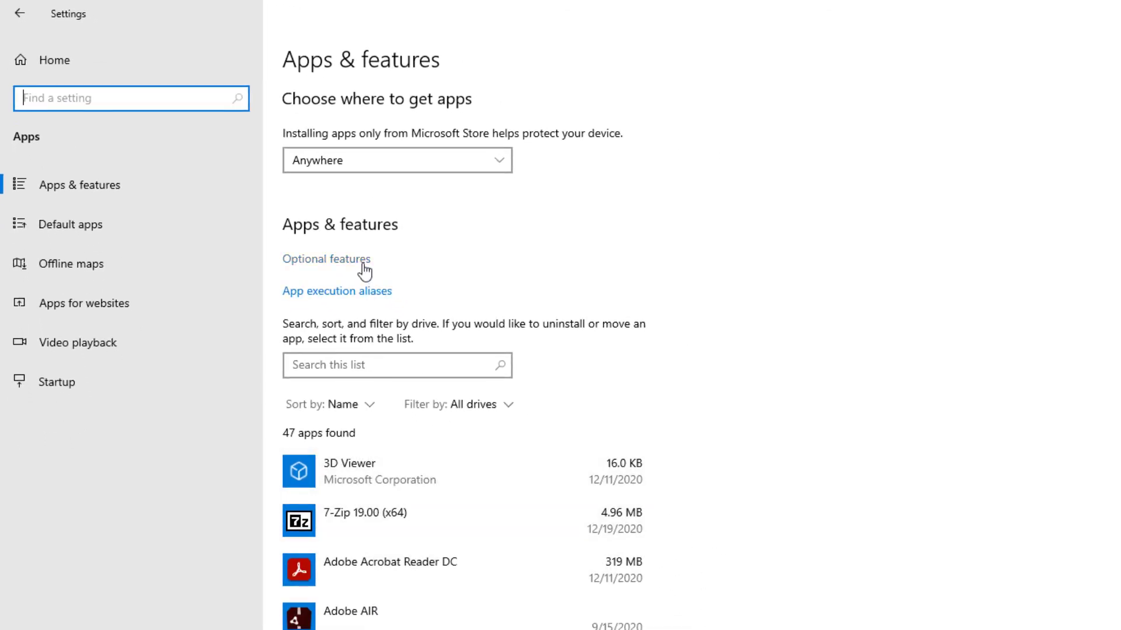
Uninstall Notepad from the installed Optional features list.
click(364, 265)
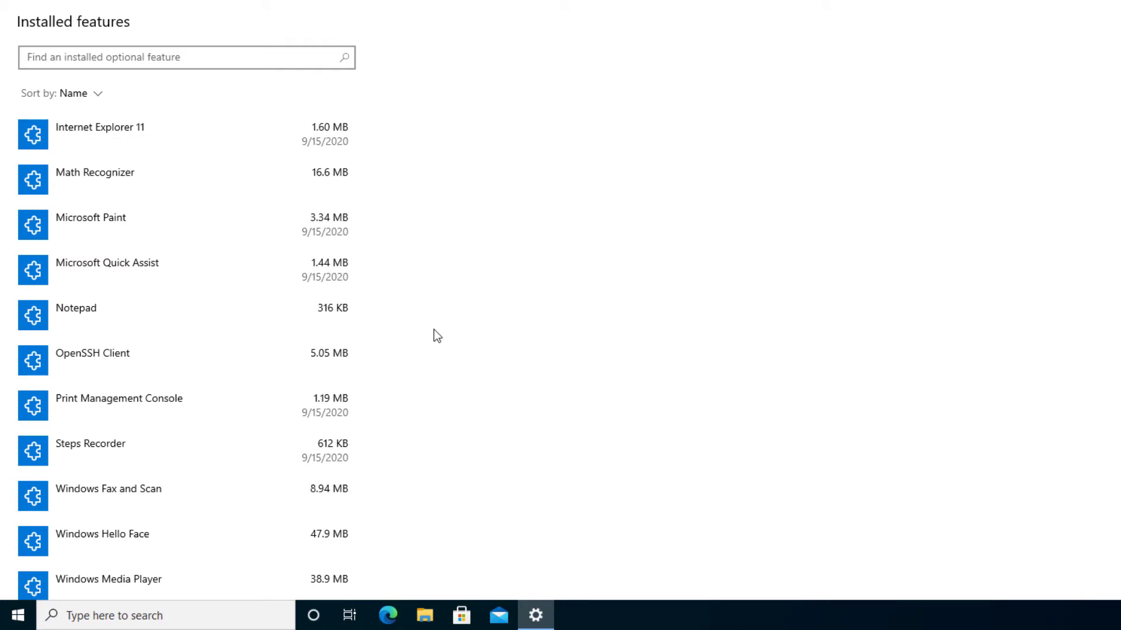
click(237, 328)
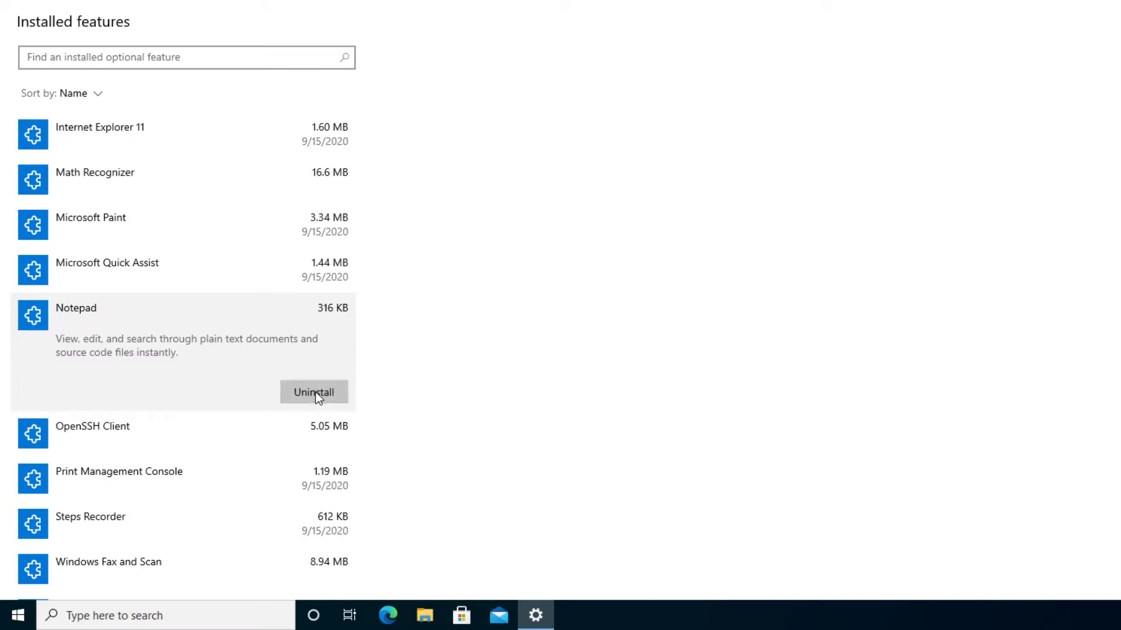
scroll(414, 192, down, 1)
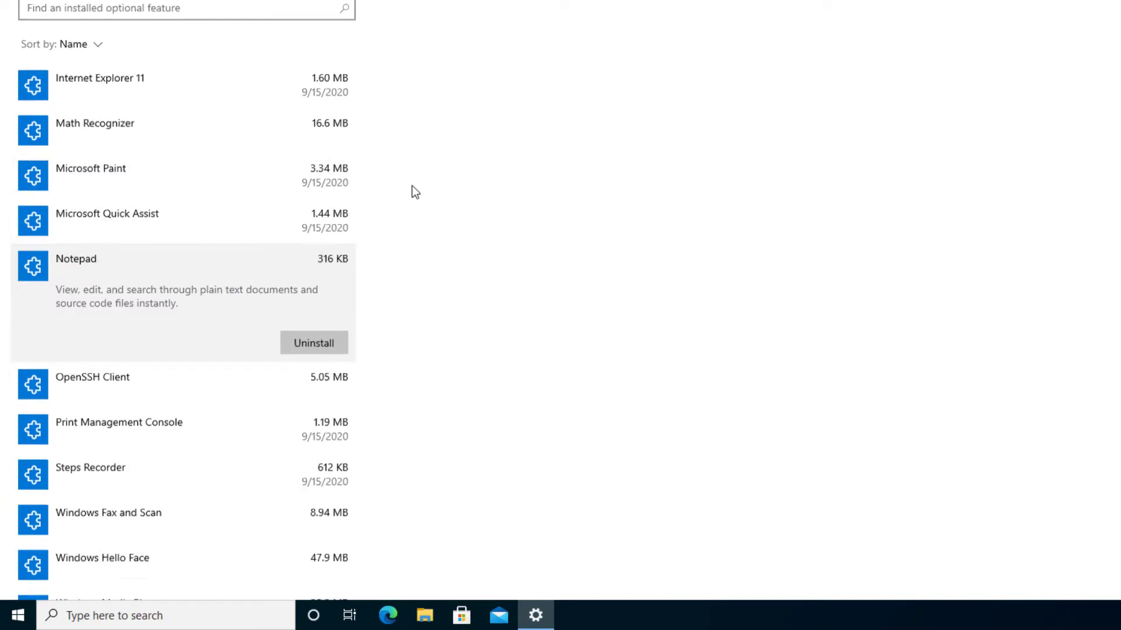
scroll(415, 192, down, 3)
scroll(343, 198, up, 4)
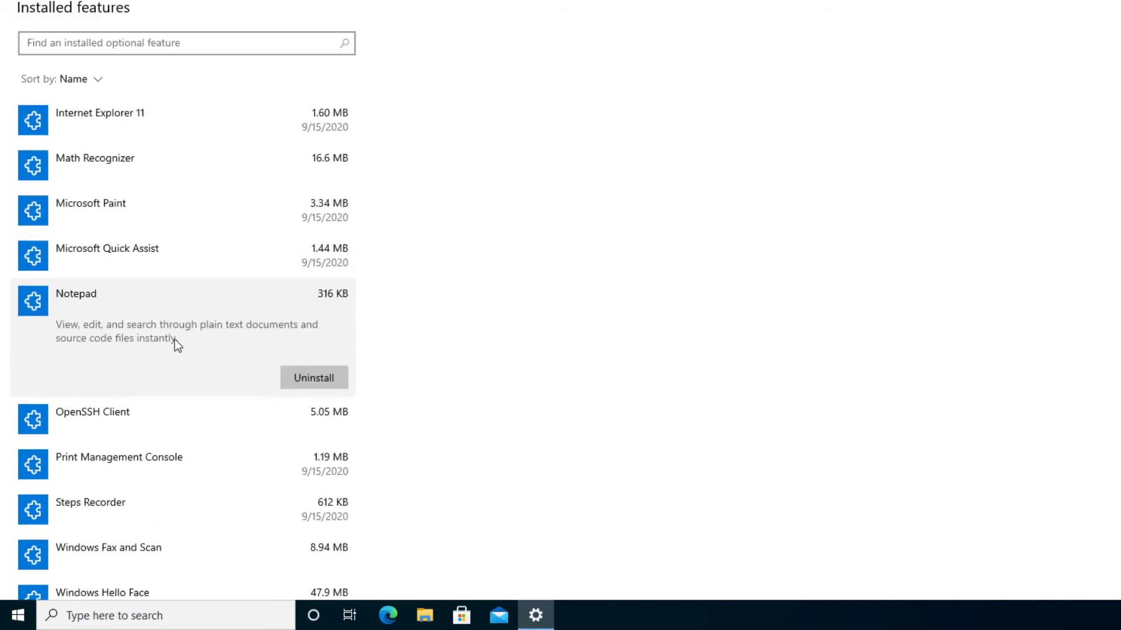
click(323, 379)
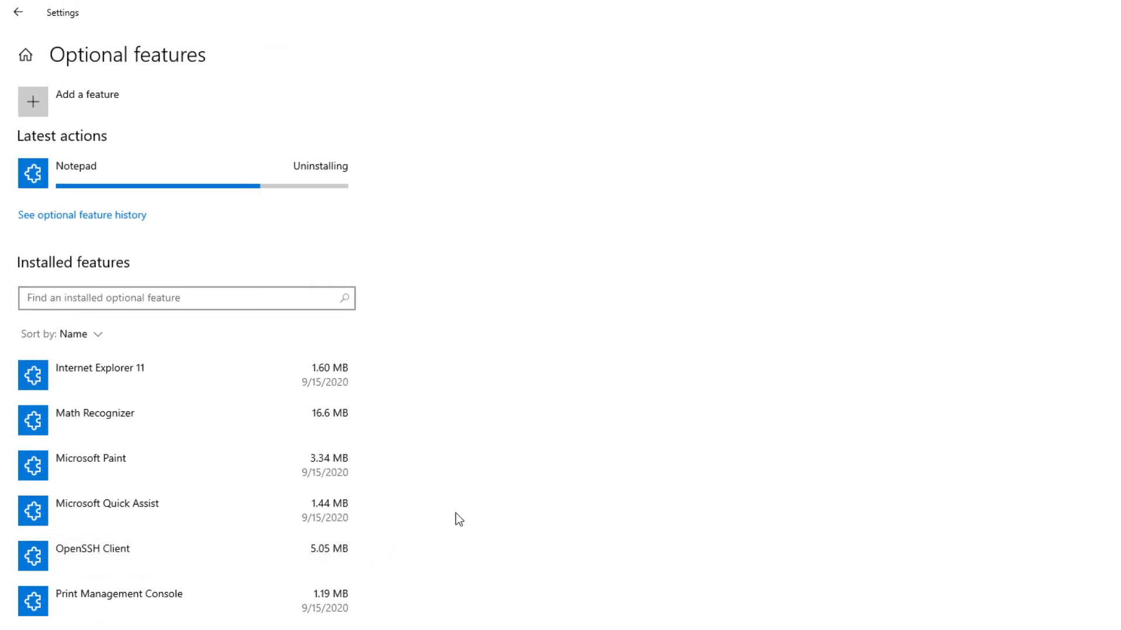
scroll(236, 574, down, 6)
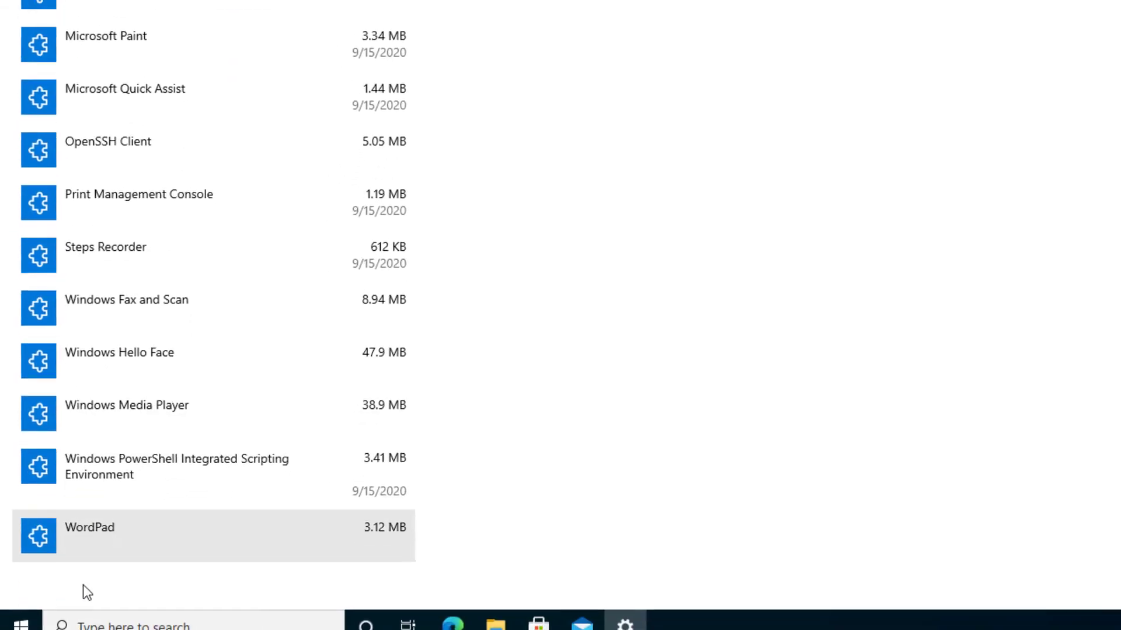
Search Start for 'notepad' to confirm it is gone, then close Settings.
click(39, 621)
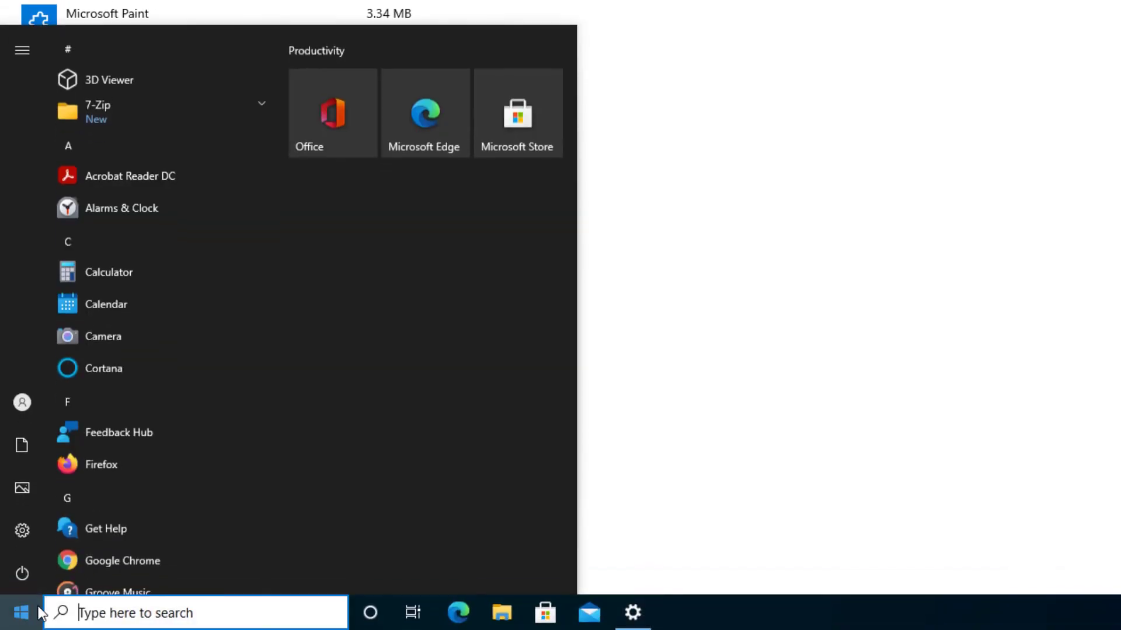
text(notepad)
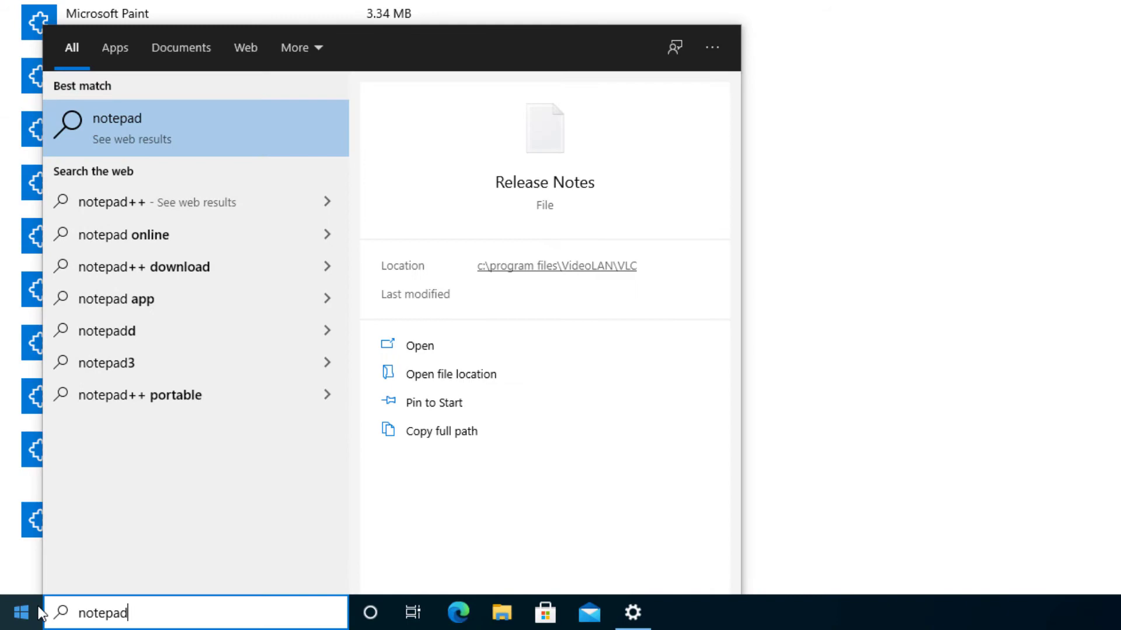
click(987, 261)
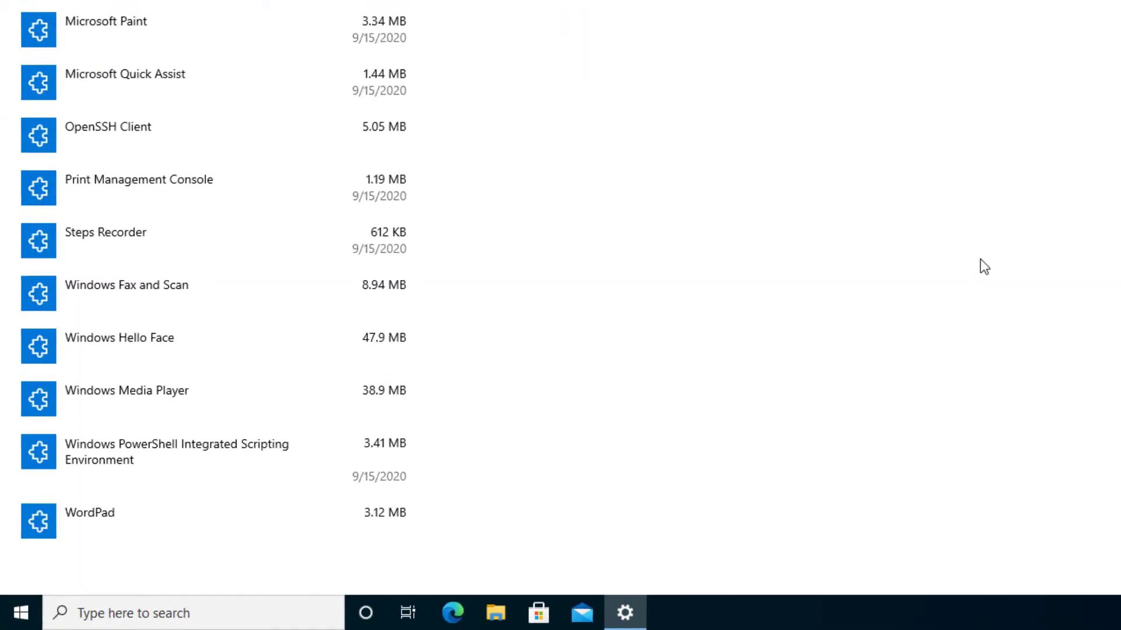
click(1103, 8)
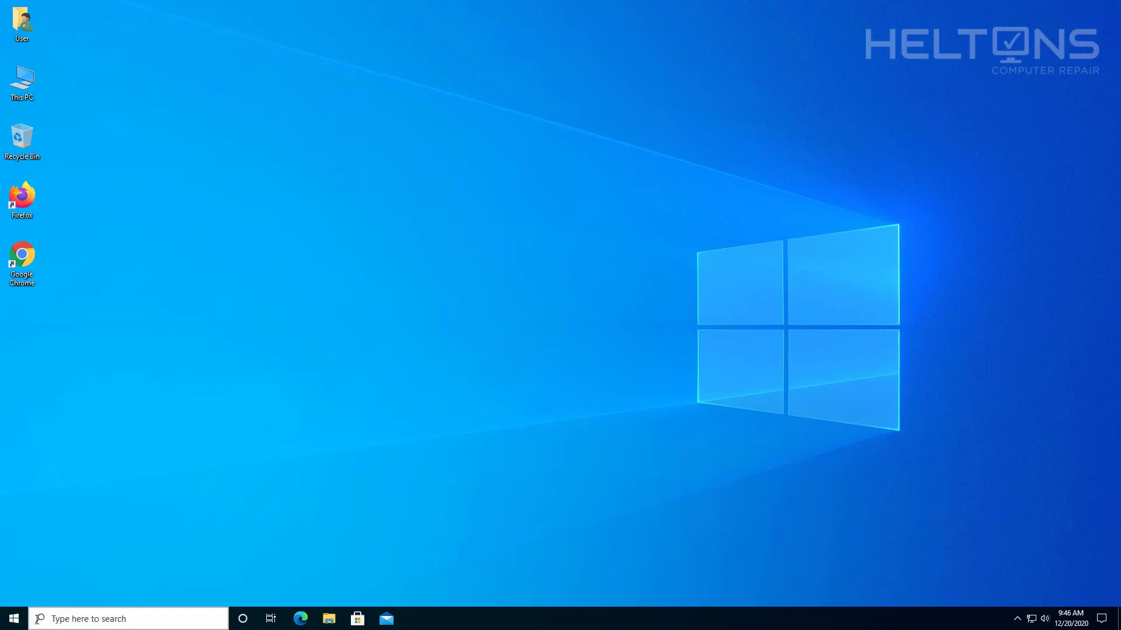
Reopen Settings and go to Apps > Optional features.
click(23, 615)
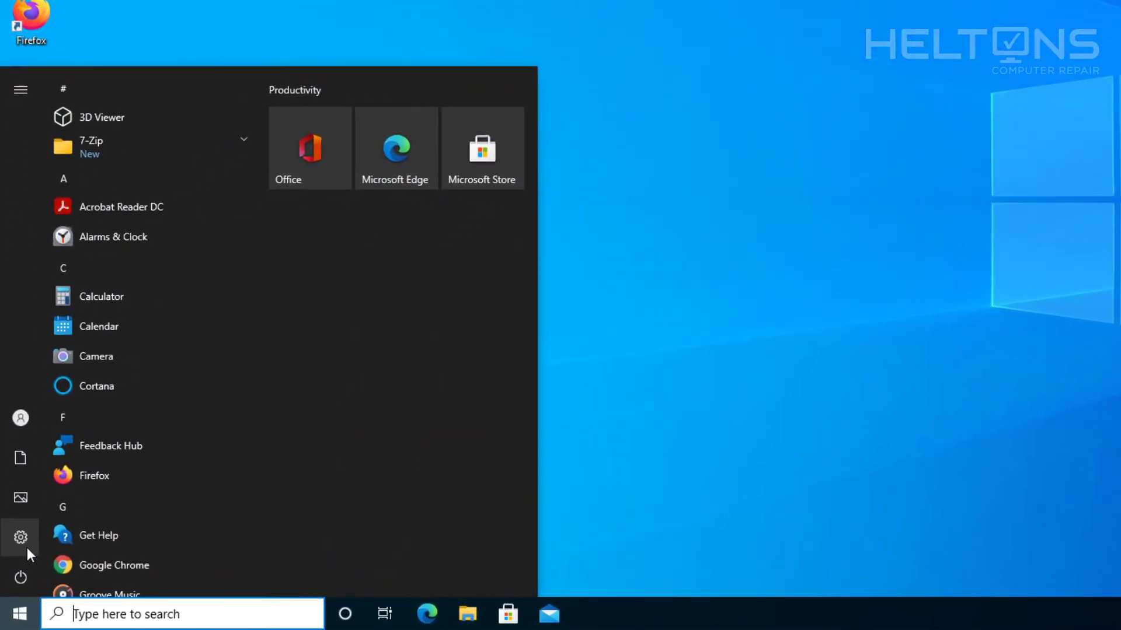
click(18, 563)
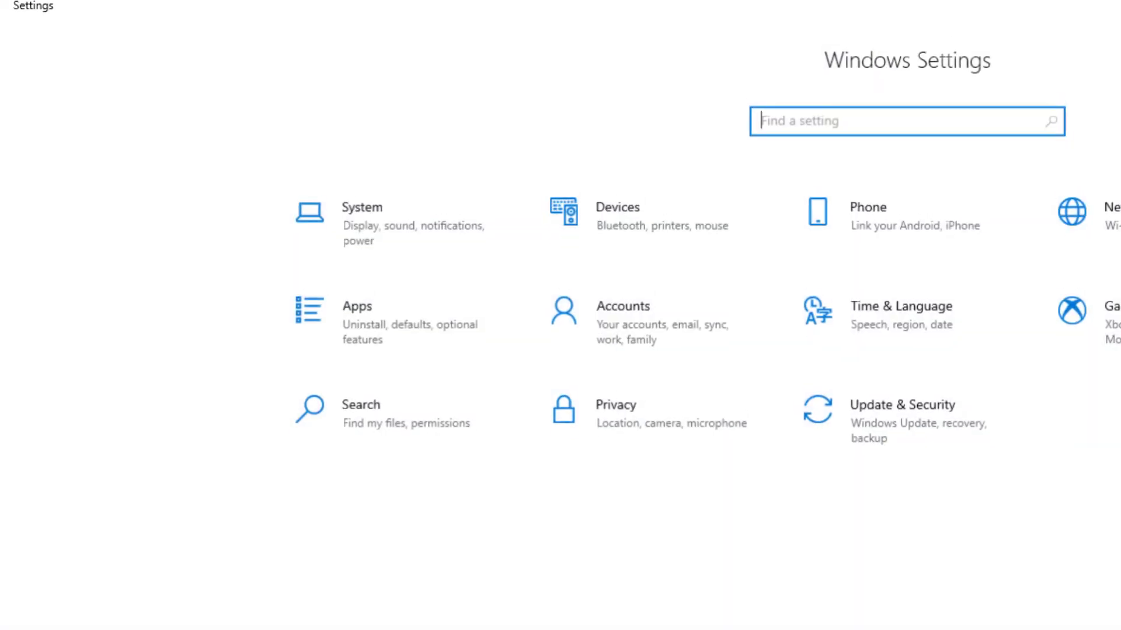
click(358, 332)
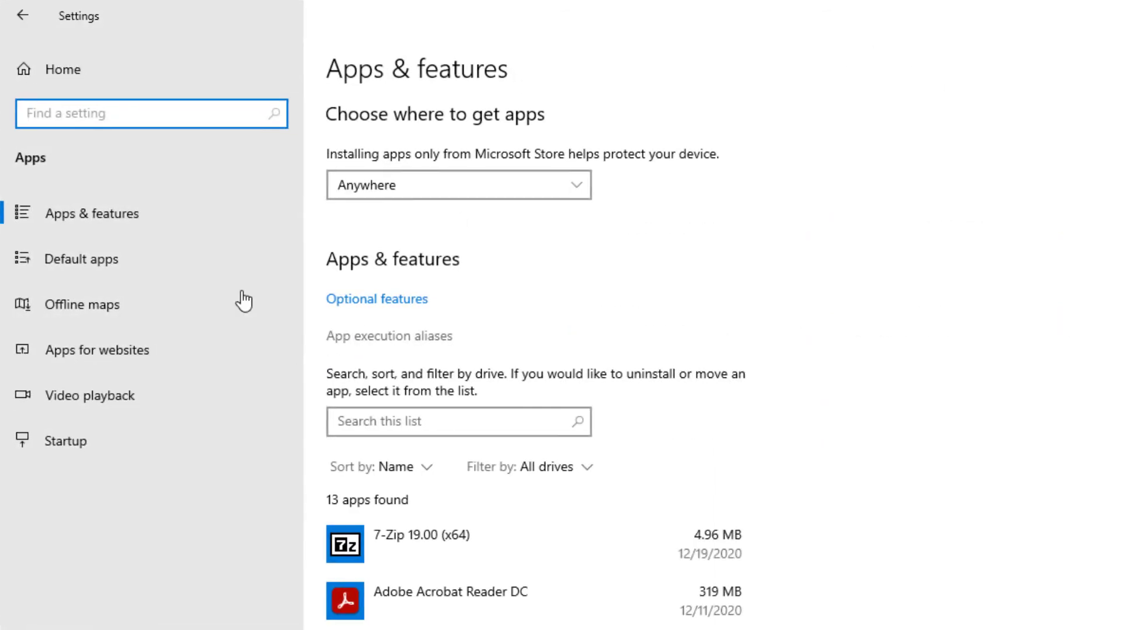
click(373, 302)
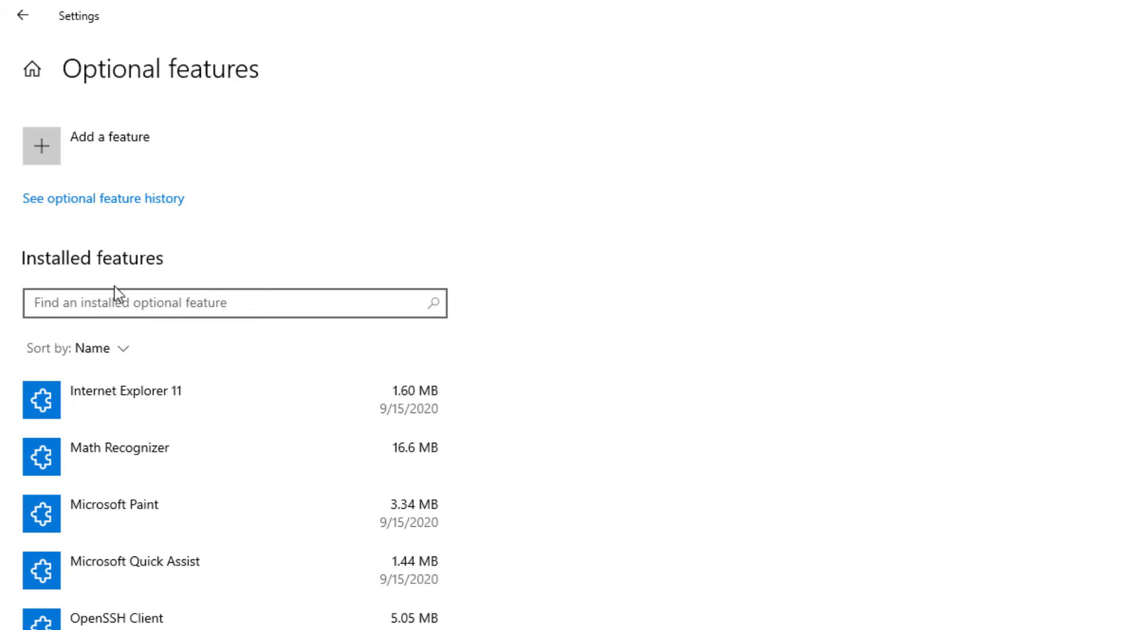
Add a feature: find Notepad by searching 'note', tick it, and install it.
click(121, 151)
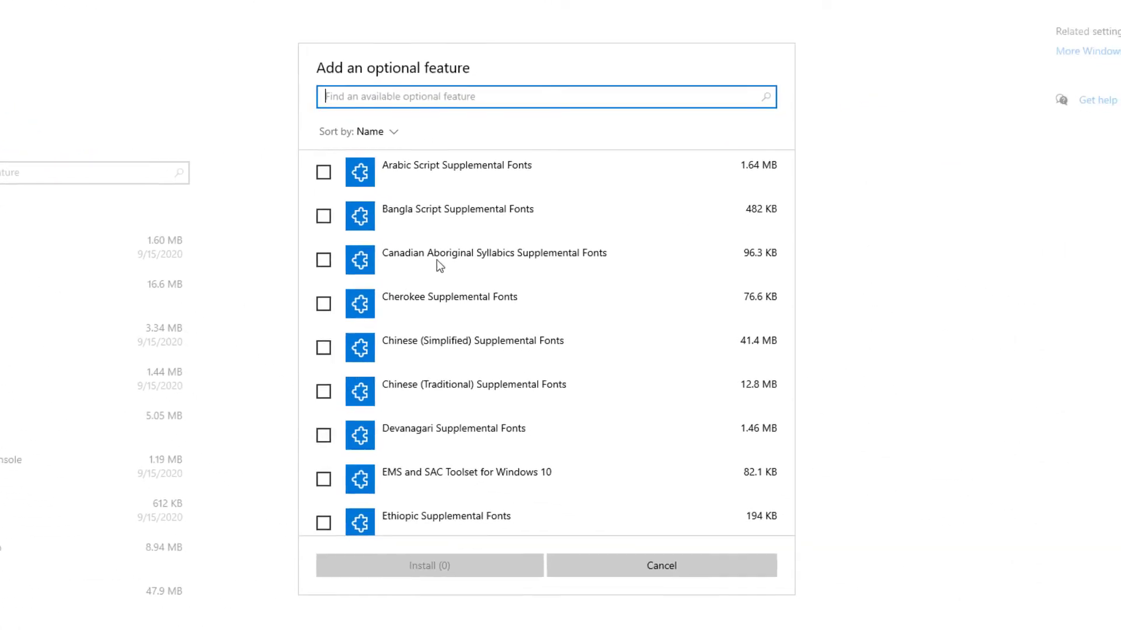
scroll(489, 306, down, 20)
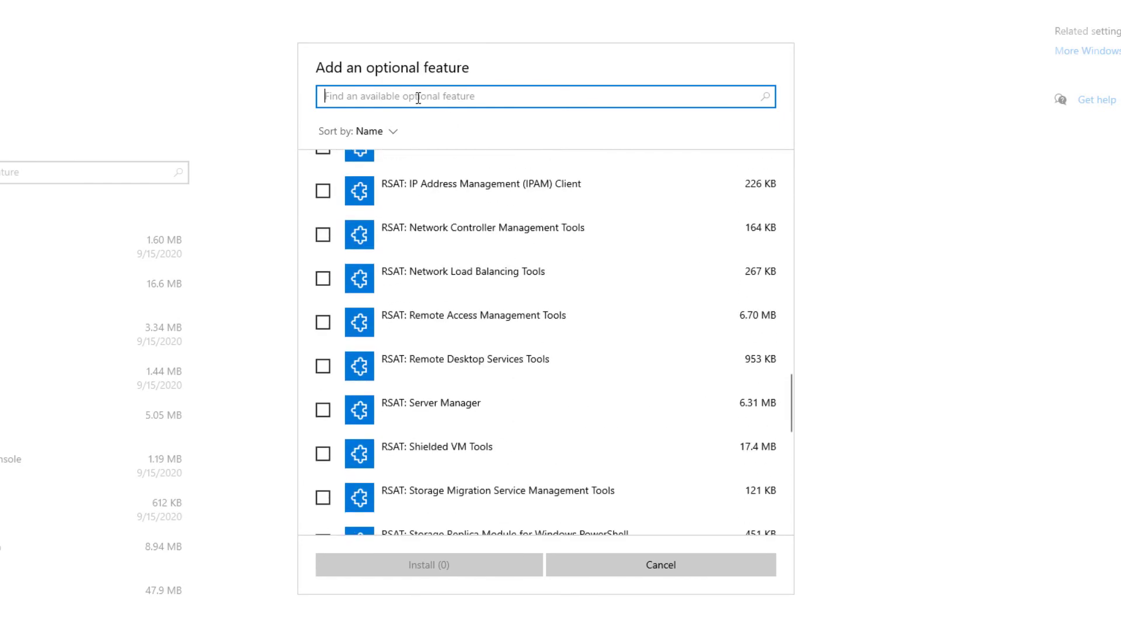
text(note)
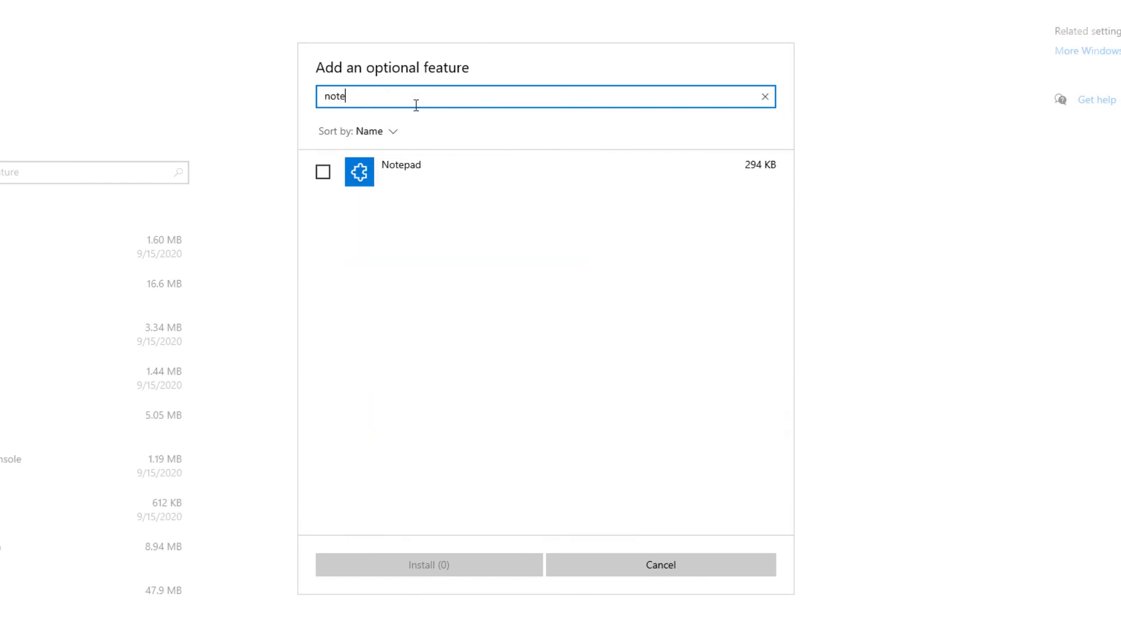
click(321, 170)
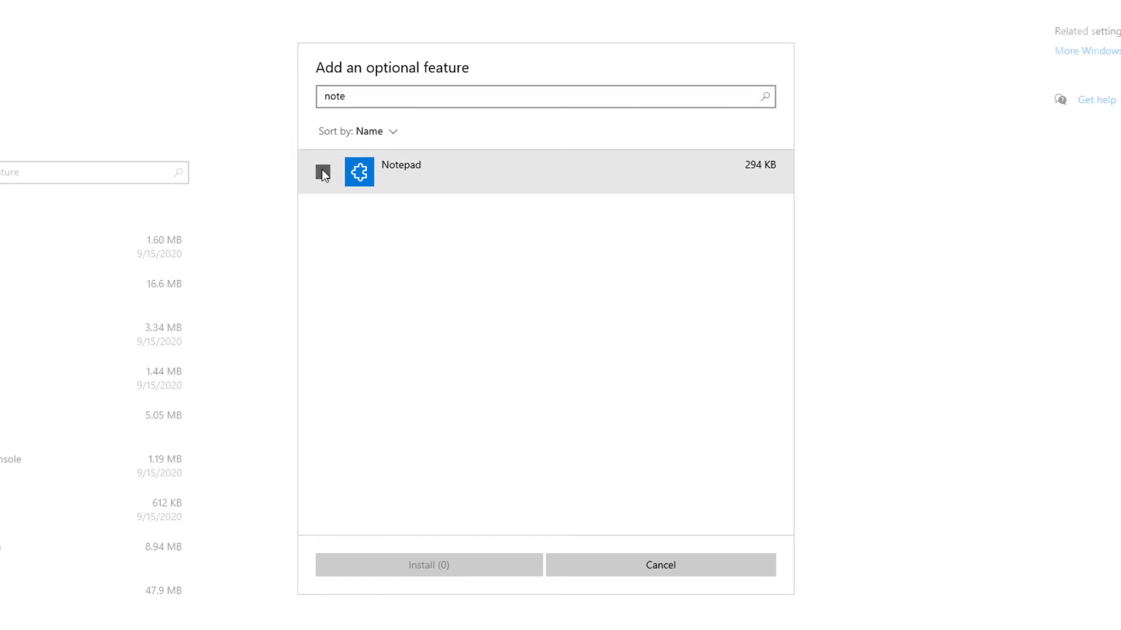
click(380, 562)
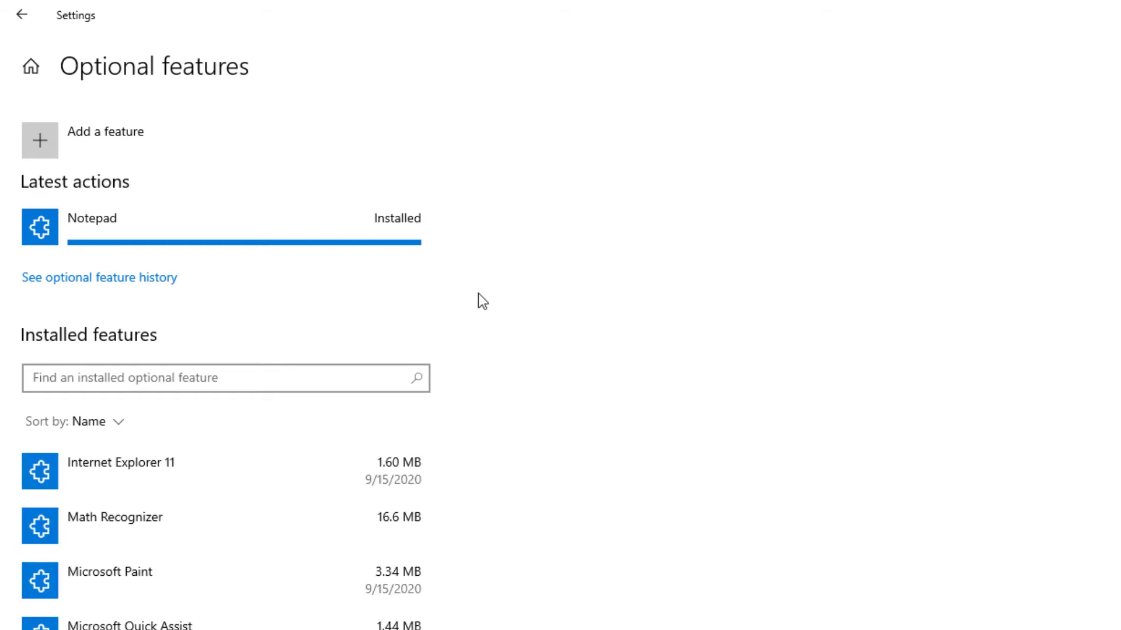
Expand Notepad's entry in Installed features to view its details.
scroll(133, 579, down, 3)
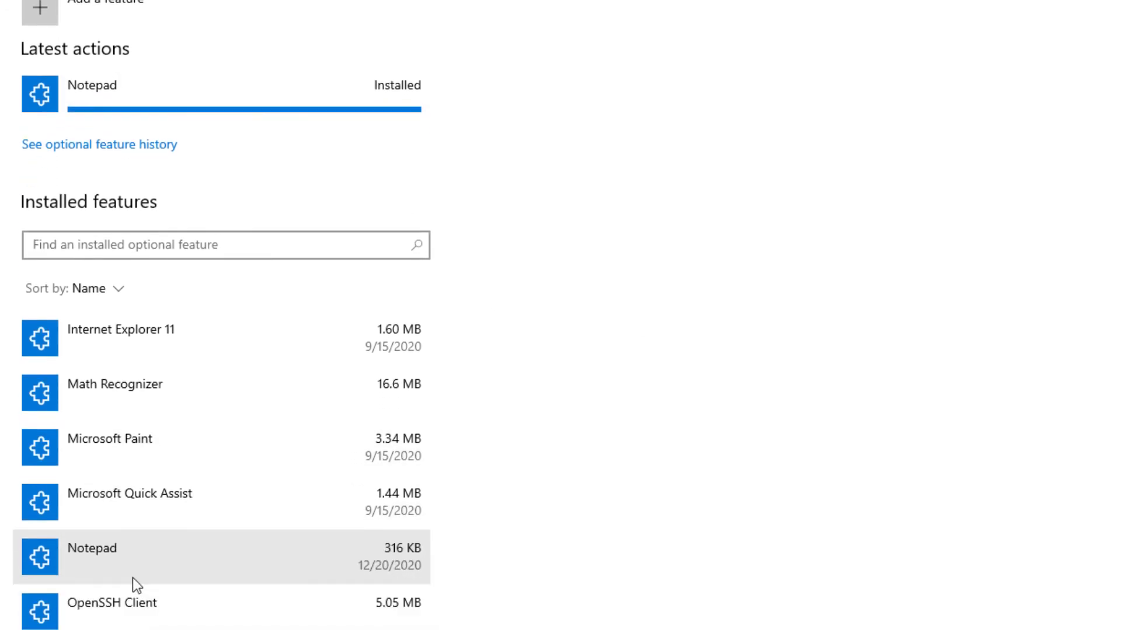
click(132, 578)
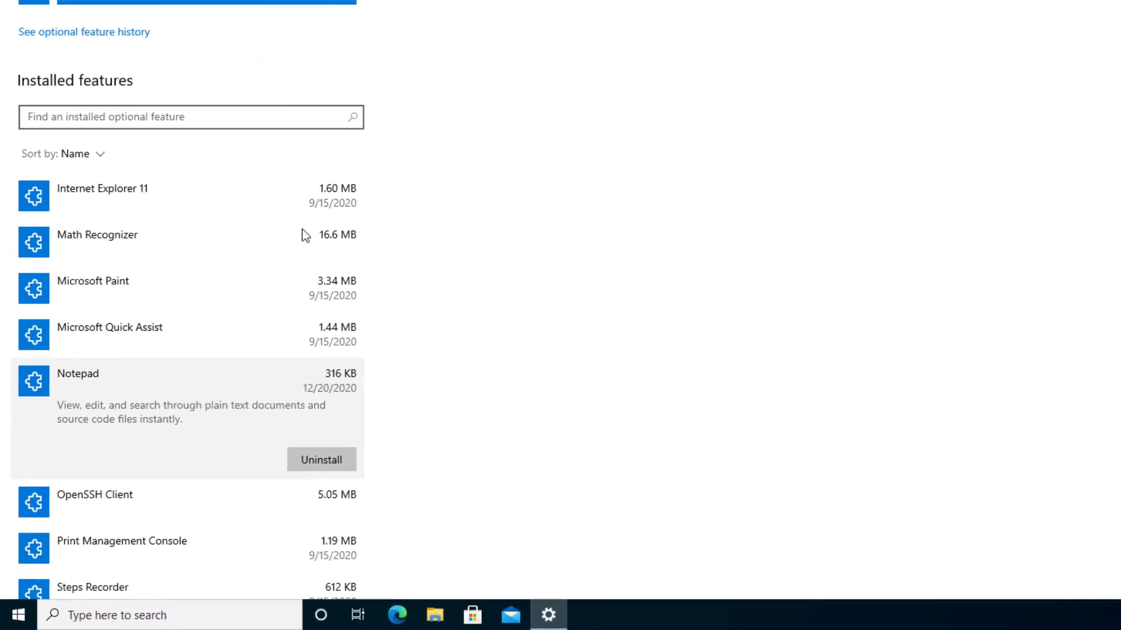
scroll(460, 354, down, 4)
scroll(459, 354, up, 4)
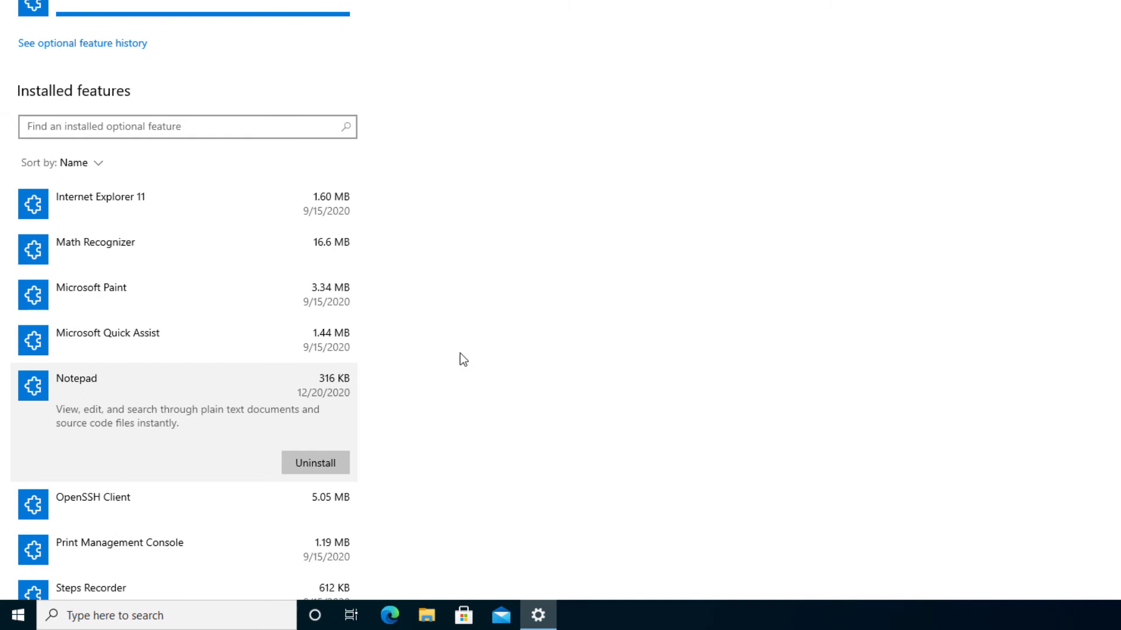
scroll(460, 353, down, 3)
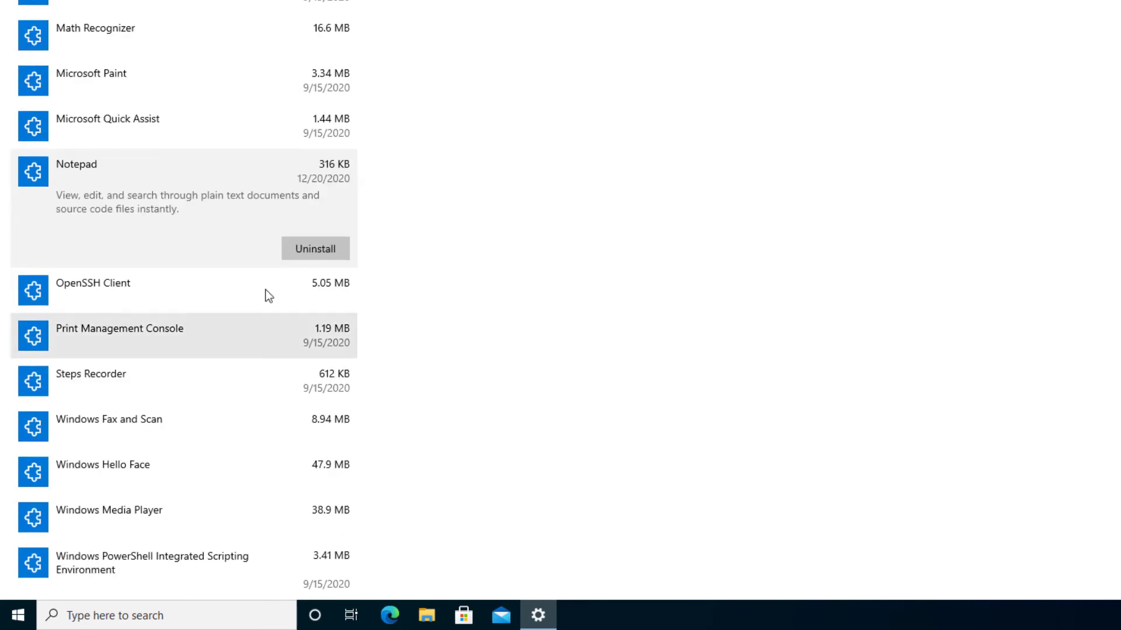
Launch Notepad from a Start search ('mote'), then close its window.
click(13, 617)
click(86, 615)
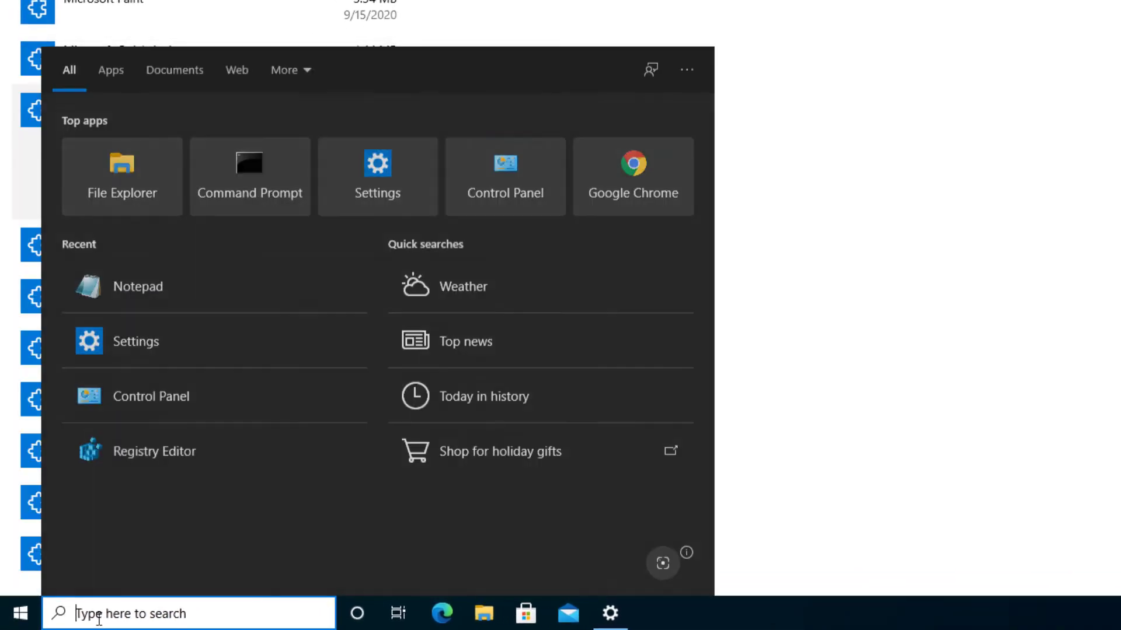
text(mote)
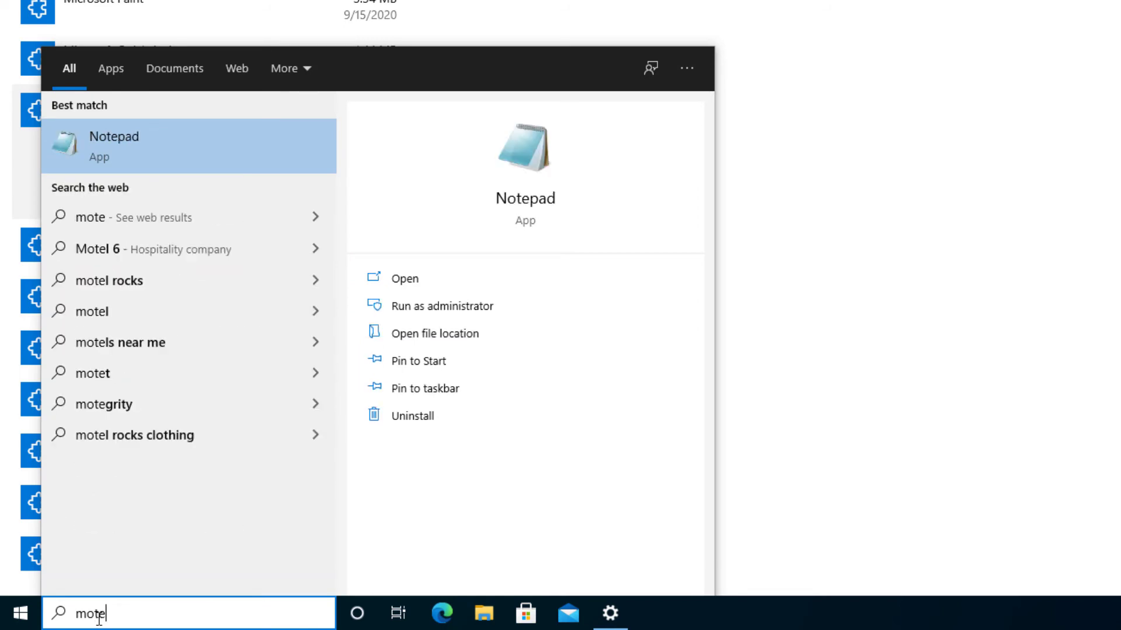
key(Return)
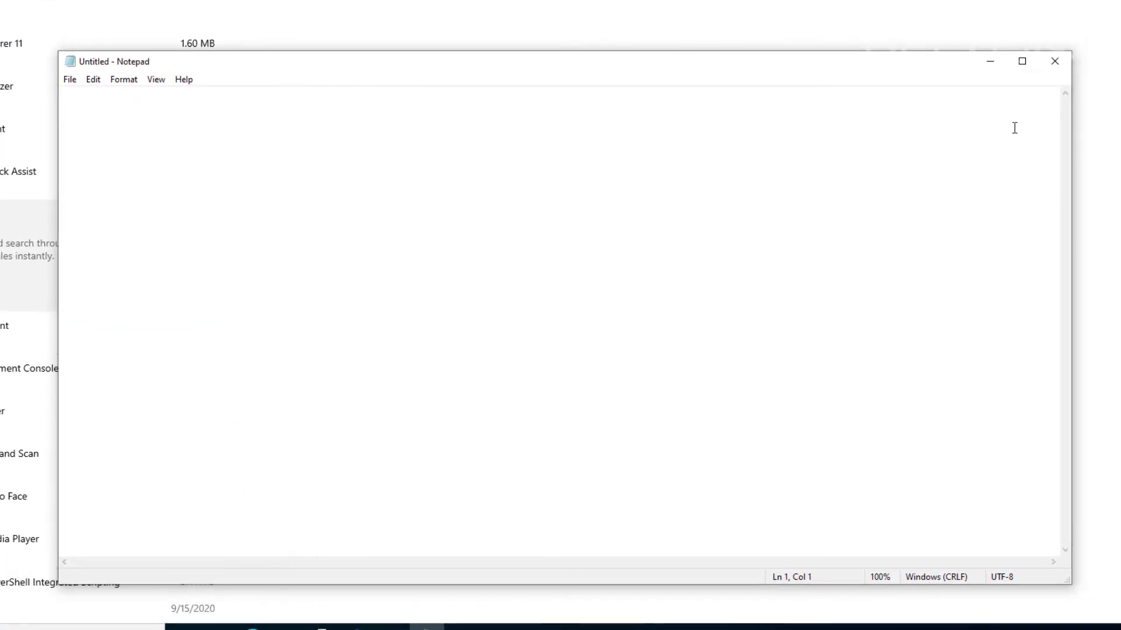
click(1055, 61)
scroll(853, 295, up, 3)
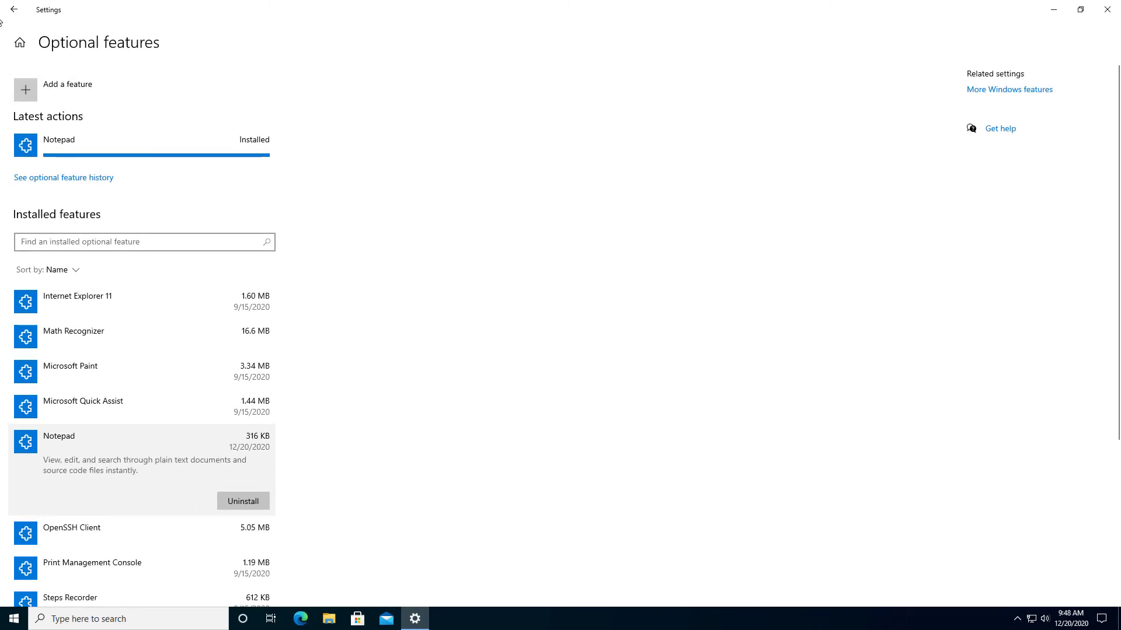
Go back and reopen Optional features, confirming Notepad is listed at 316 KB.
click(13, 10)
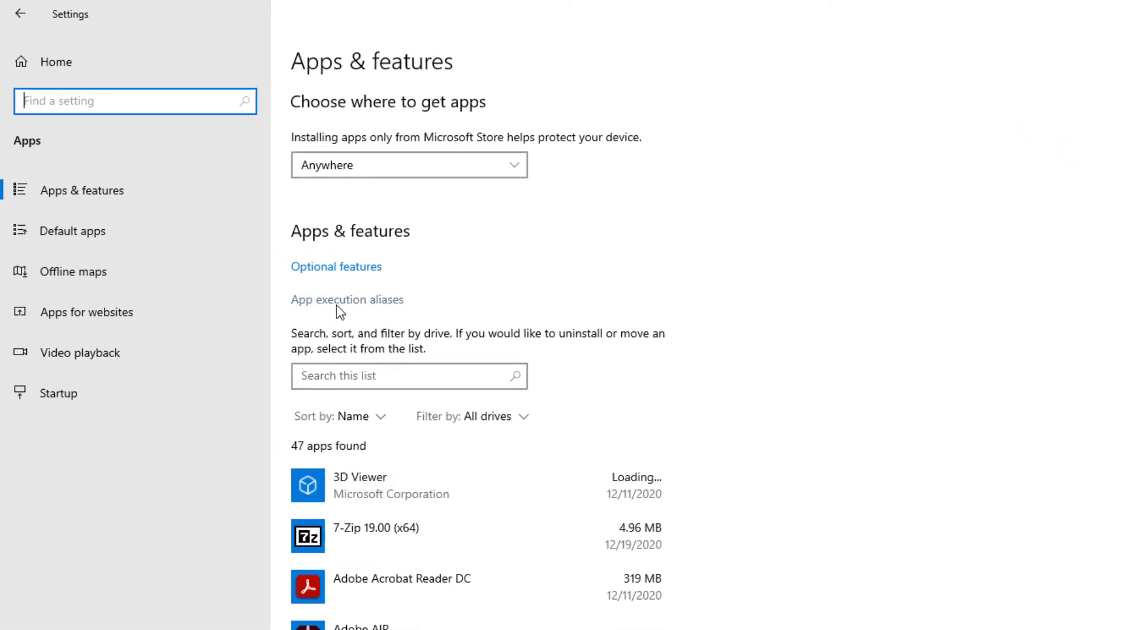
click(334, 268)
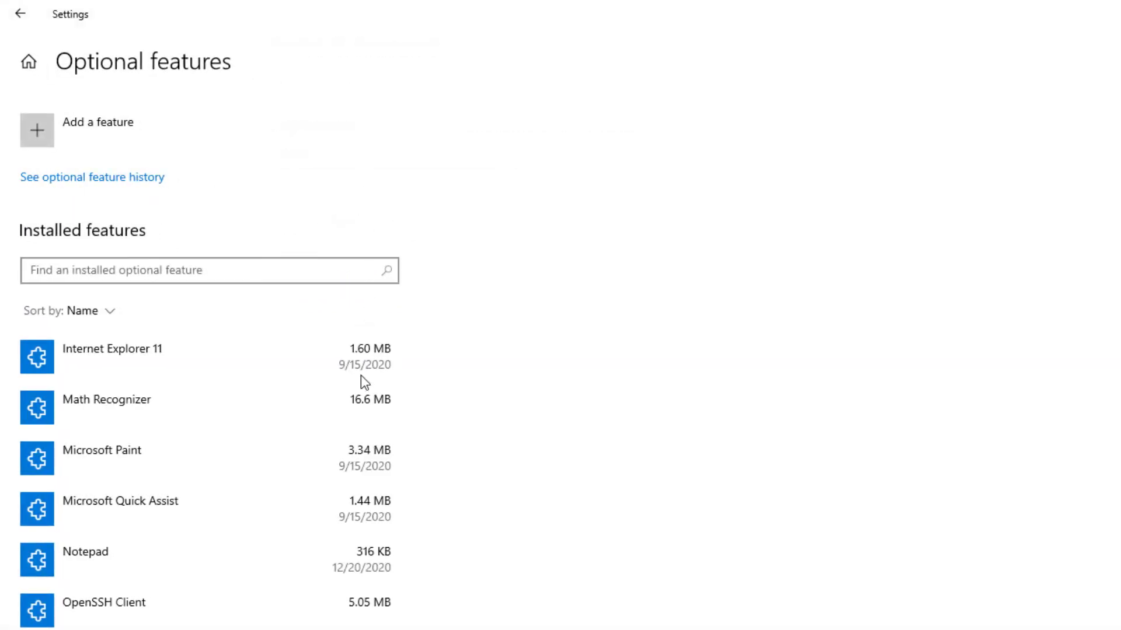
scroll(361, 391, down, 3)
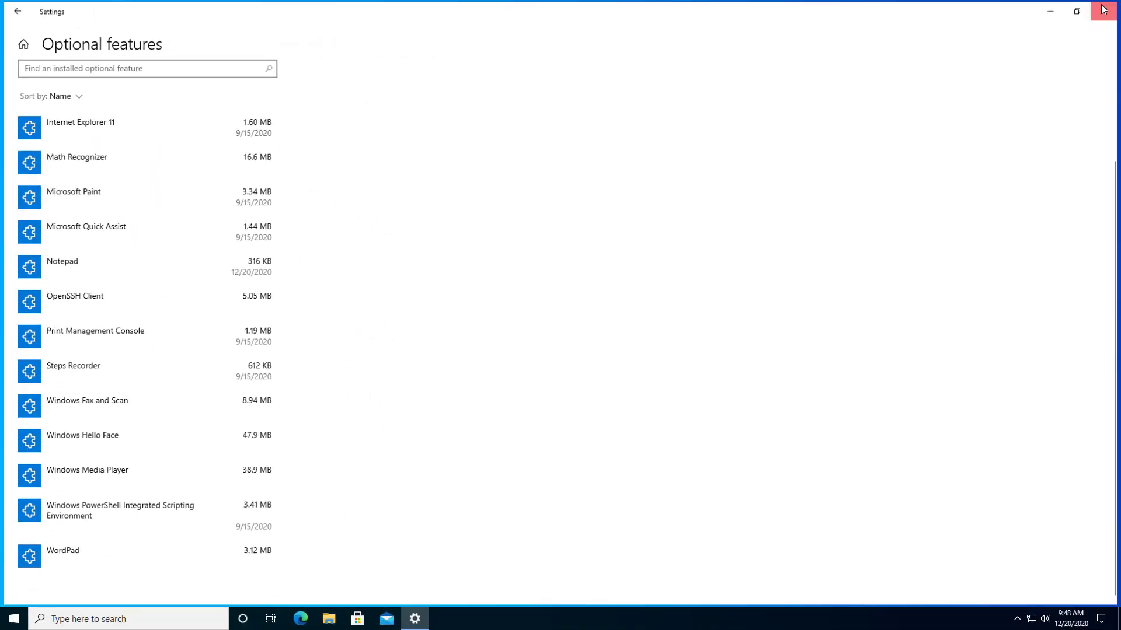